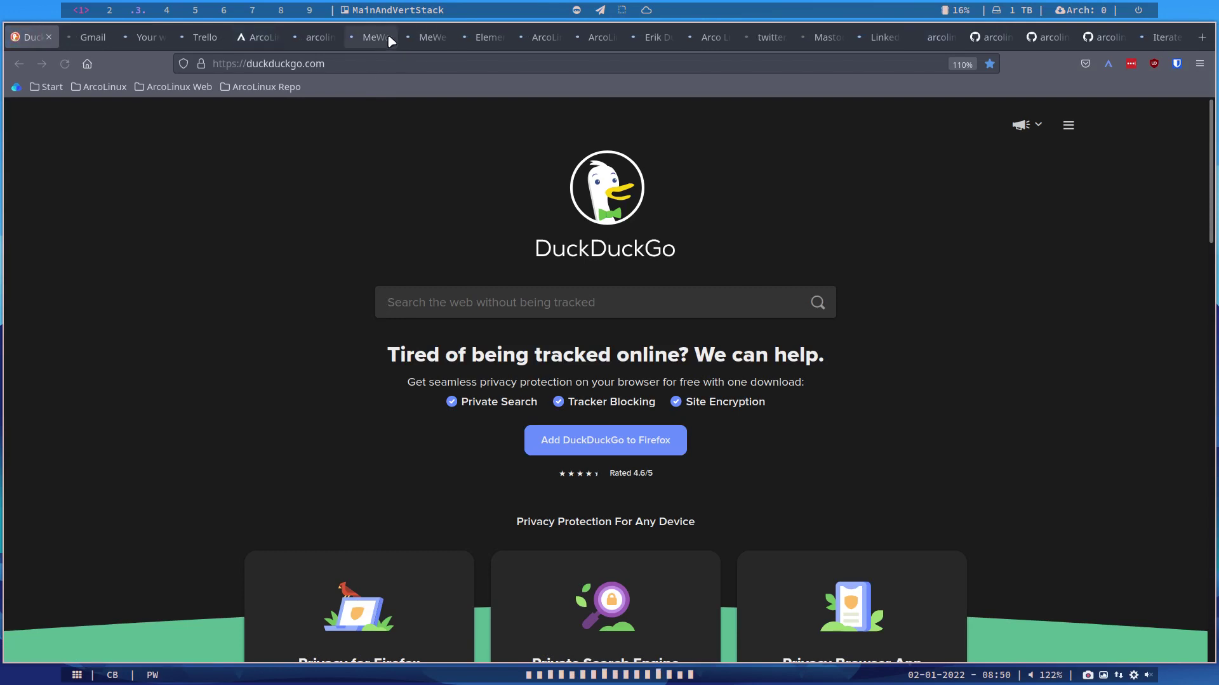
Close all other Firefox tabs, keeping only the Element tab for Official ArcoLinux News
right_click(481, 38)
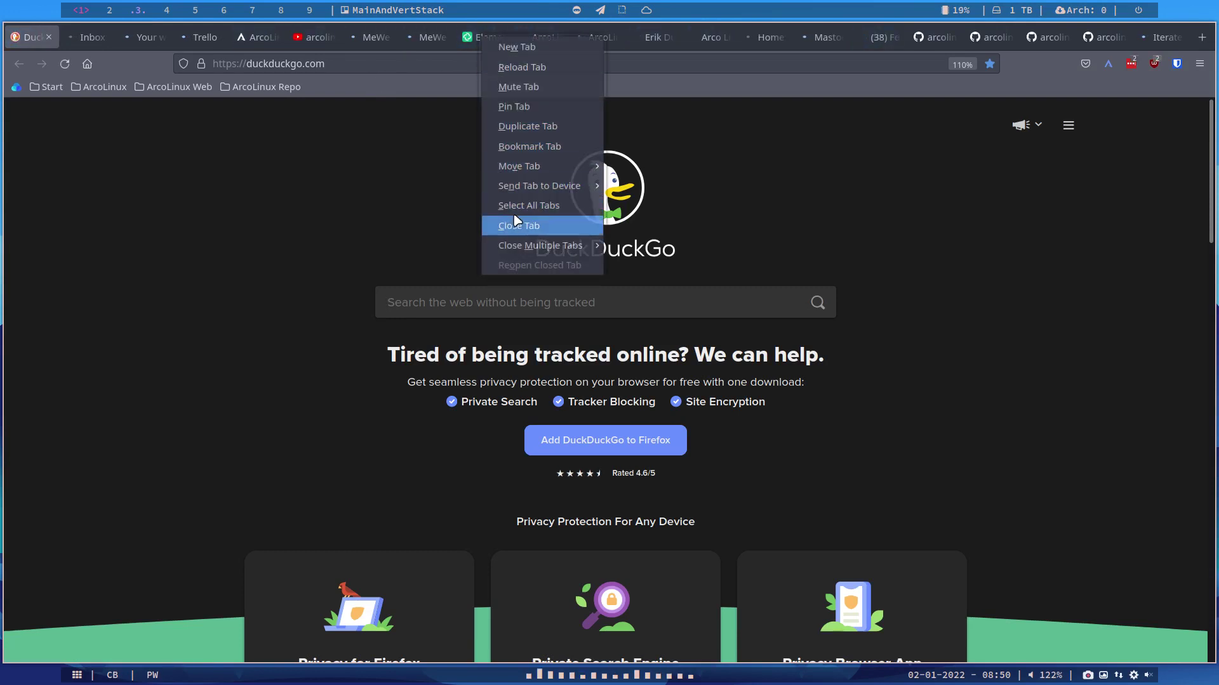
mouse_move(544, 246)
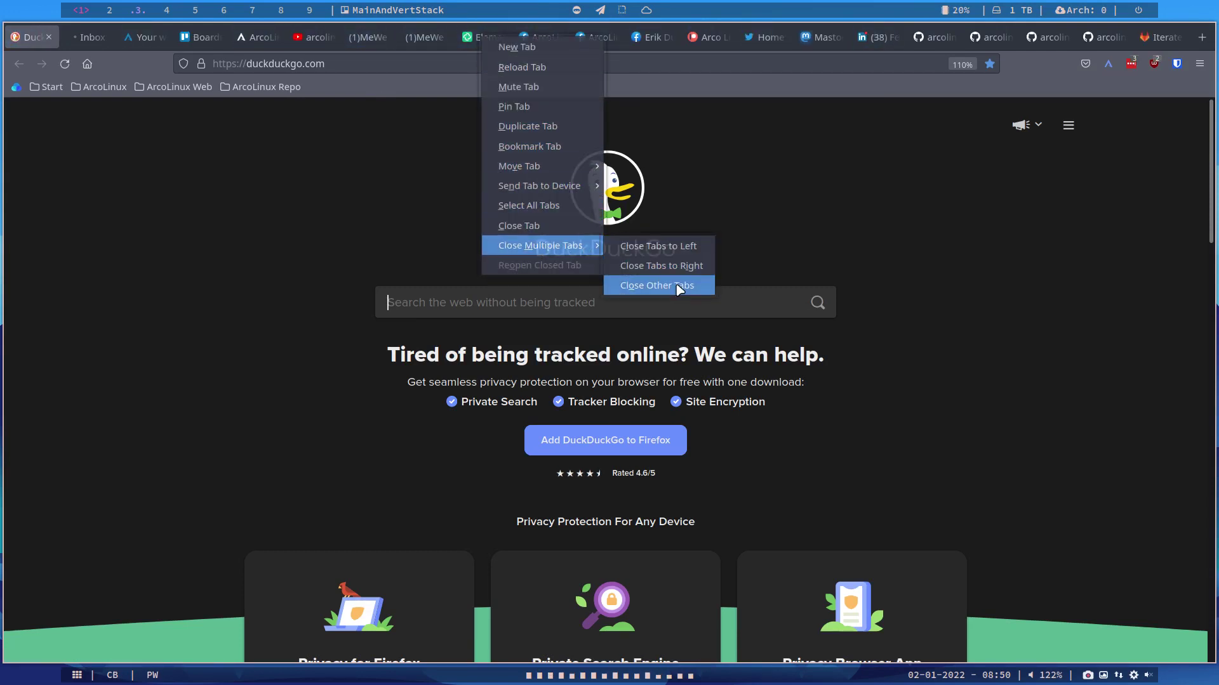
click(657, 285)
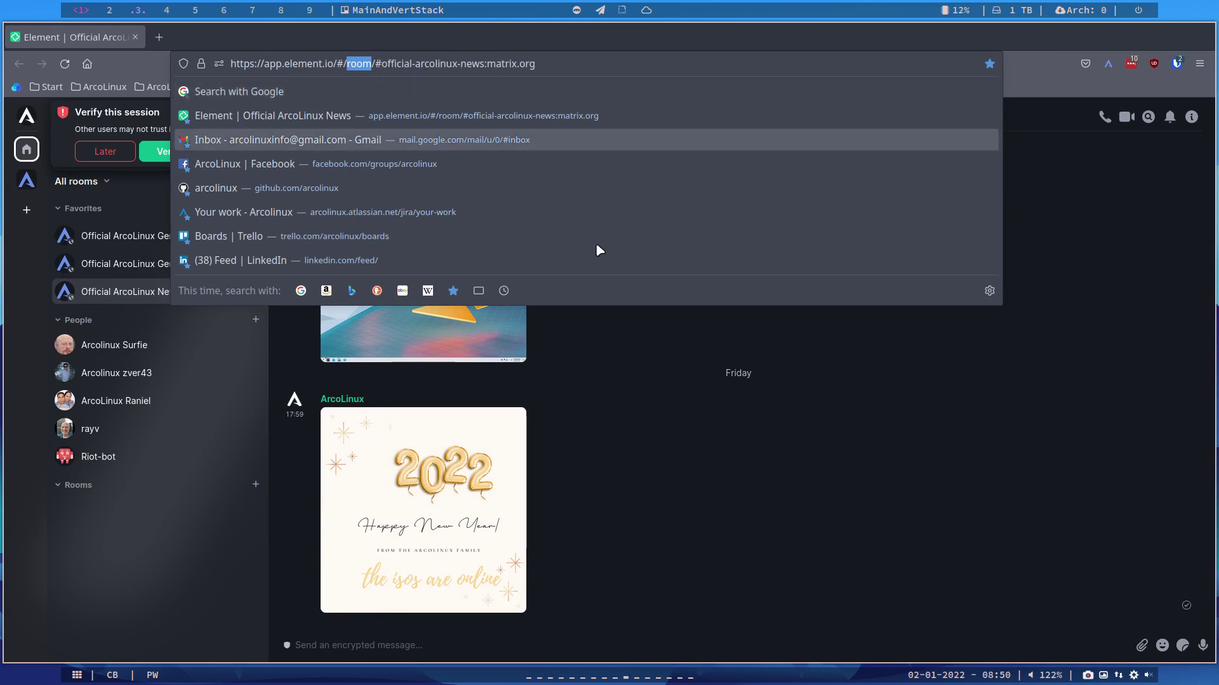
Visit the Official ArcoLinux General Chat, General Support and News rooms in turn
click(1095, 37)
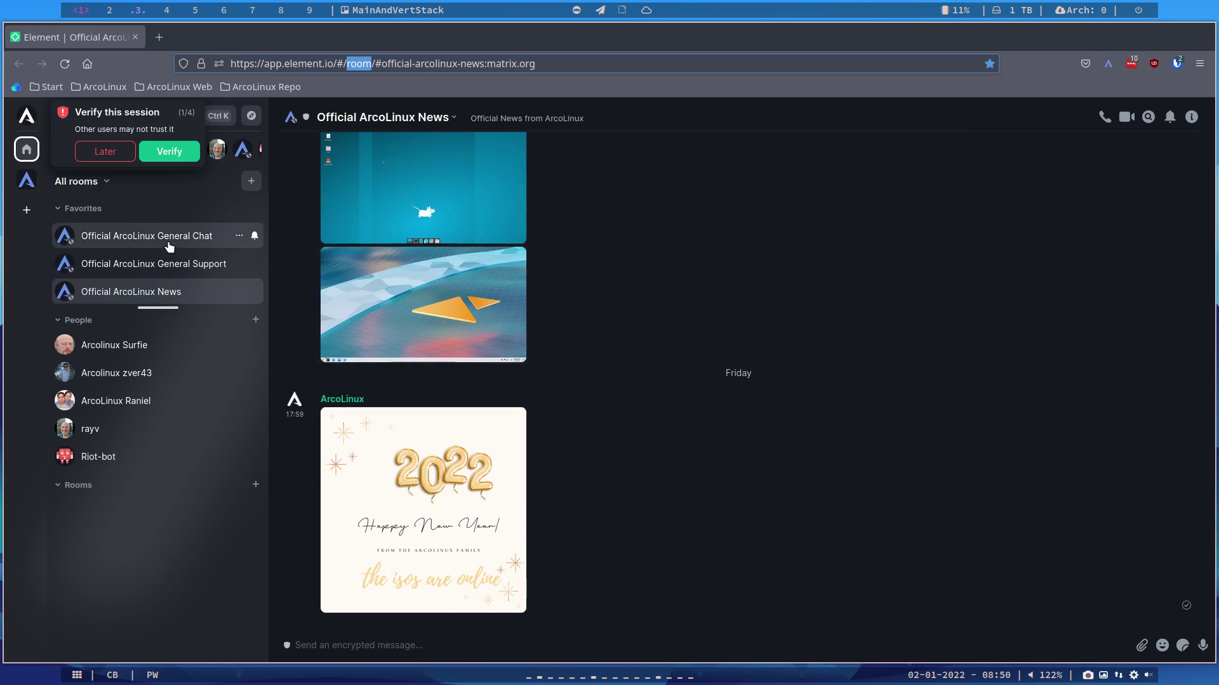
click(168, 247)
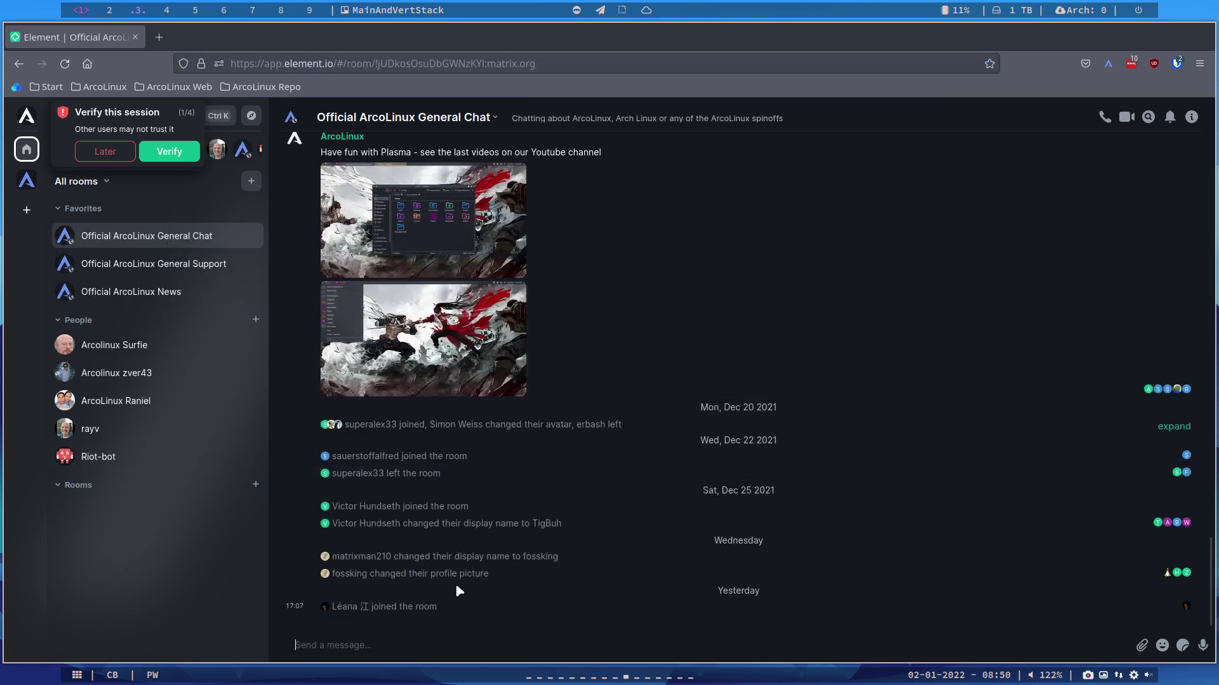
click(158, 266)
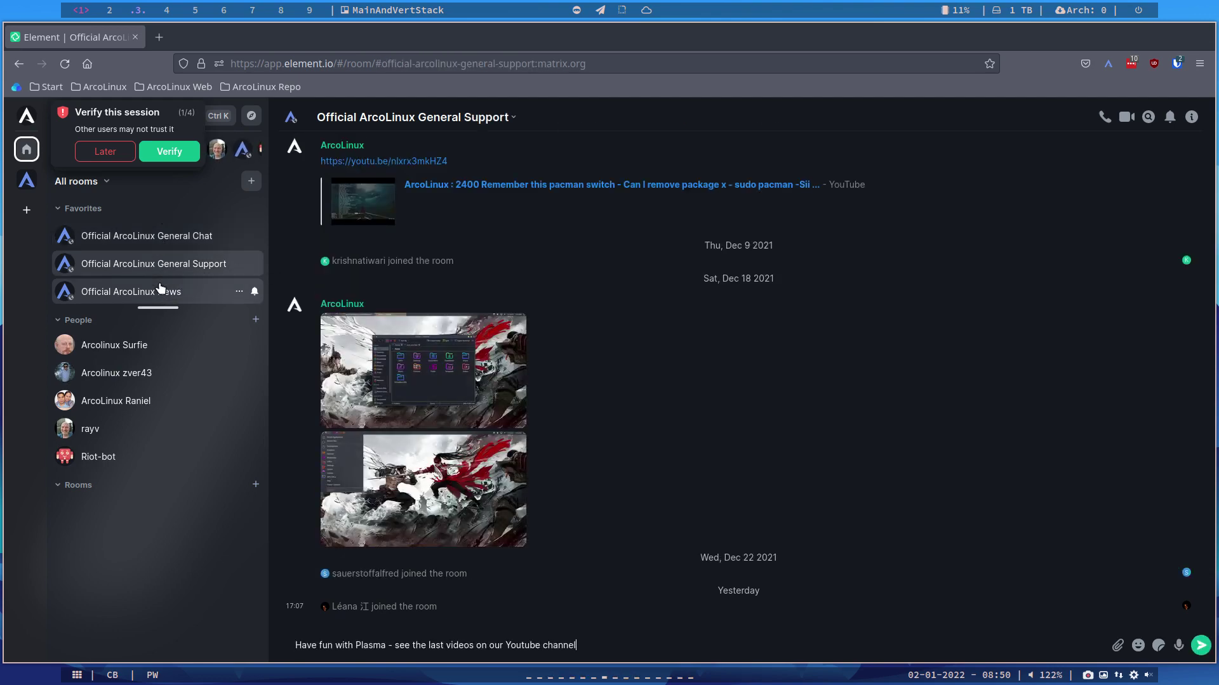
click(161, 292)
Scroll through the News timeline, then quit Firefox with Super+Q
scroll(478, 387, up, 5)
scroll(482, 395, down, 5)
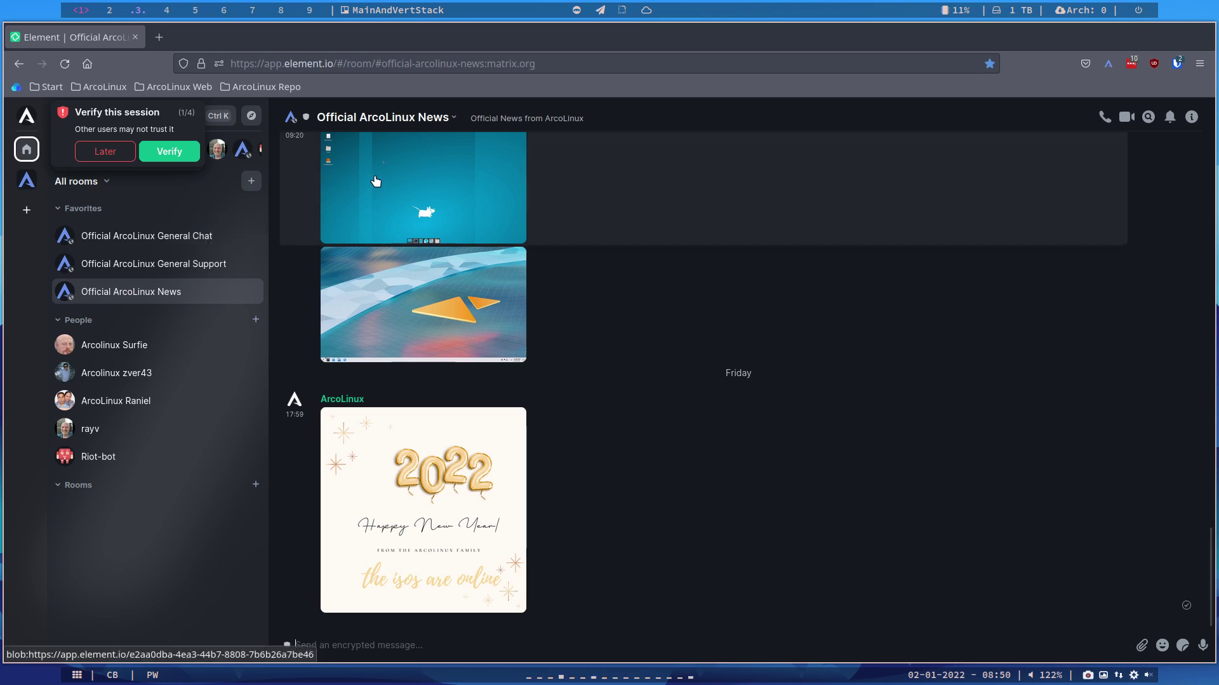
key(super+q)
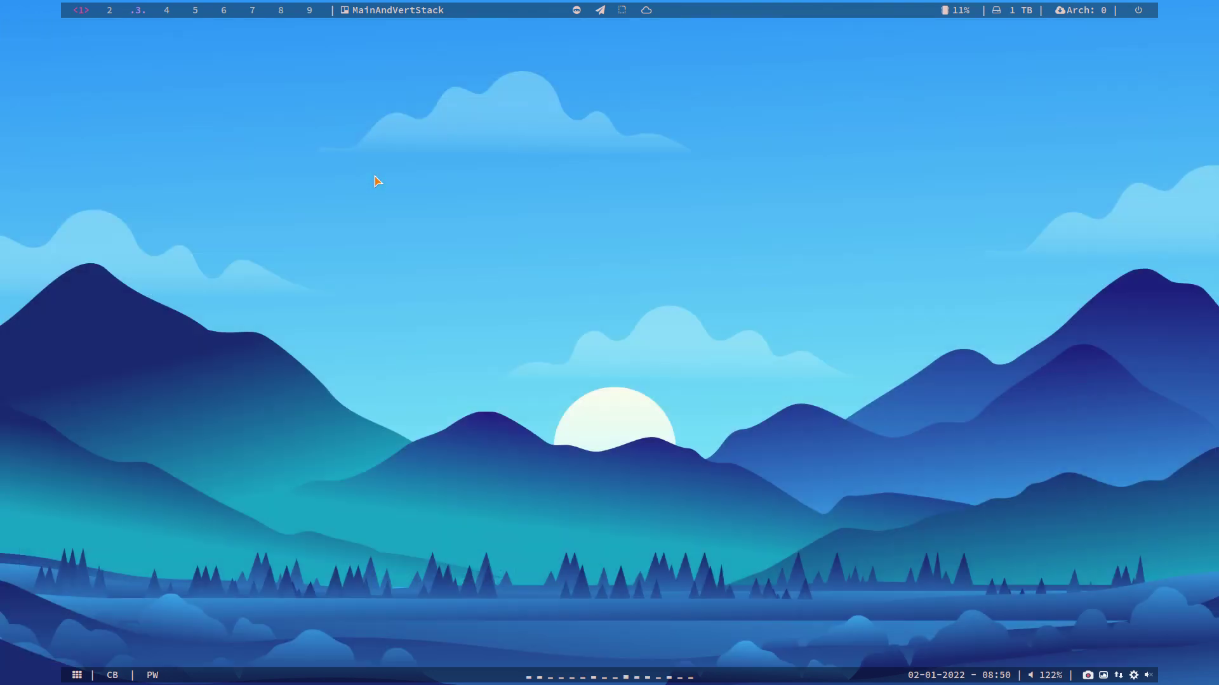
Install element-desktop in a terminal with sudo pacman -S, confirming the password and installation
click(577, 10)
text(sudo pa)
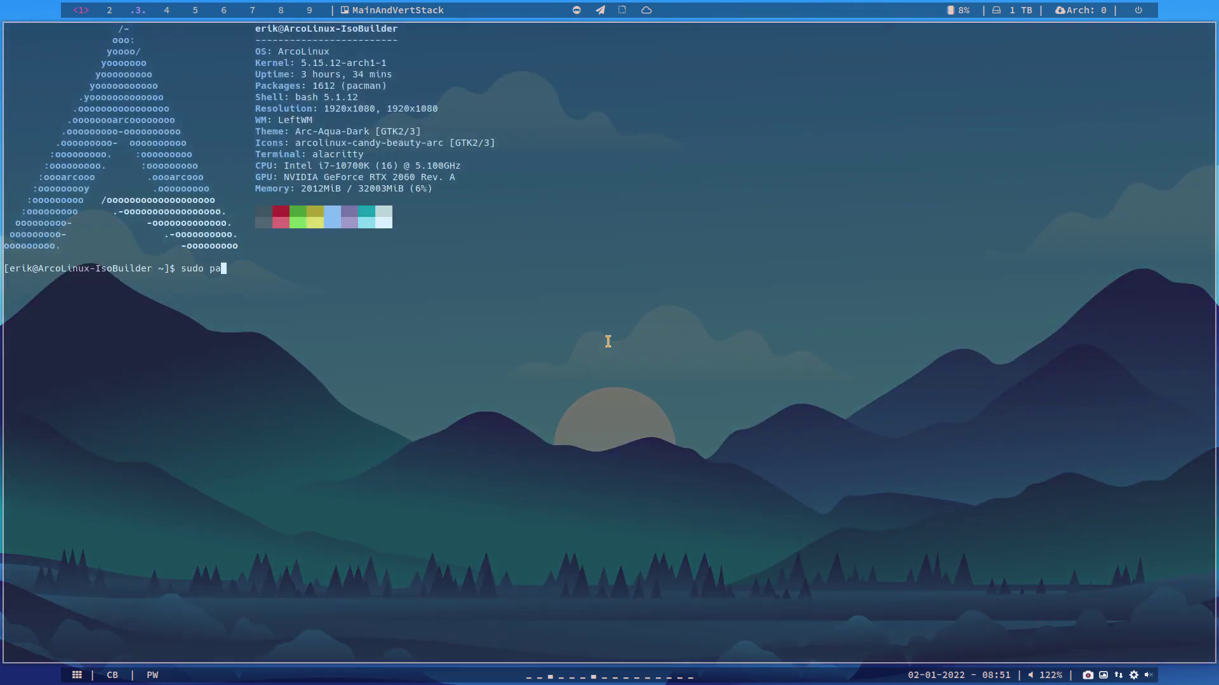
text(cman -S ele)
key(Tab)
key(Tab)
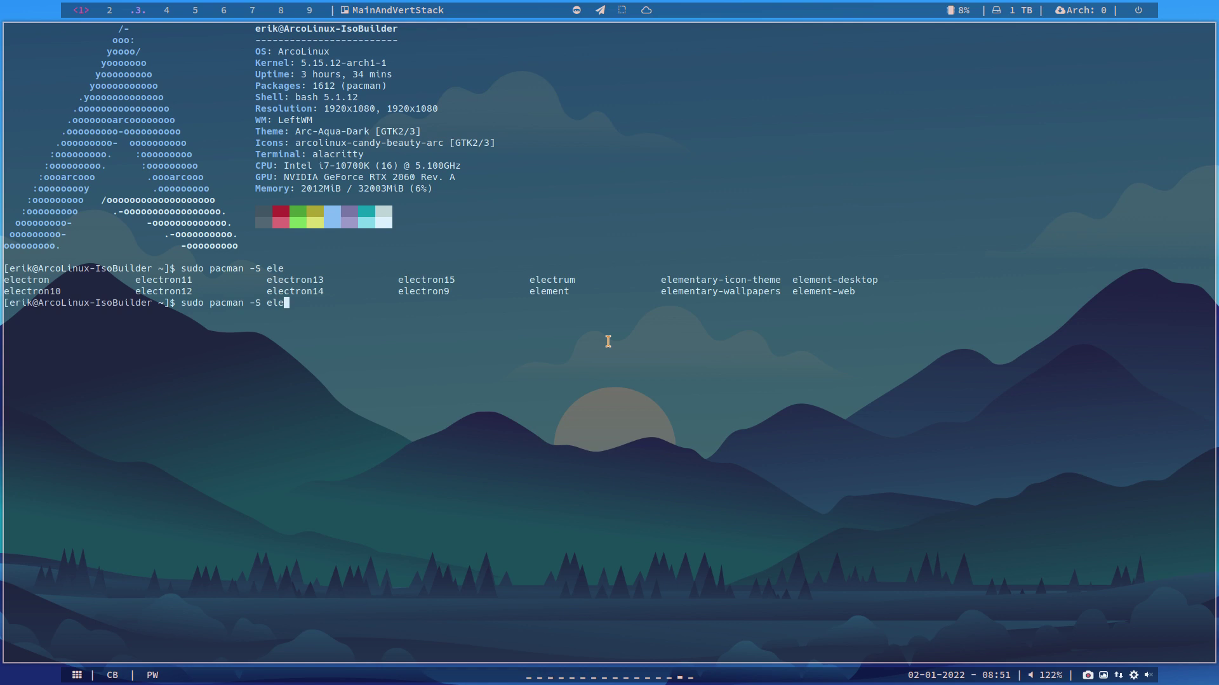
text(ment-desktop)
key(Return)
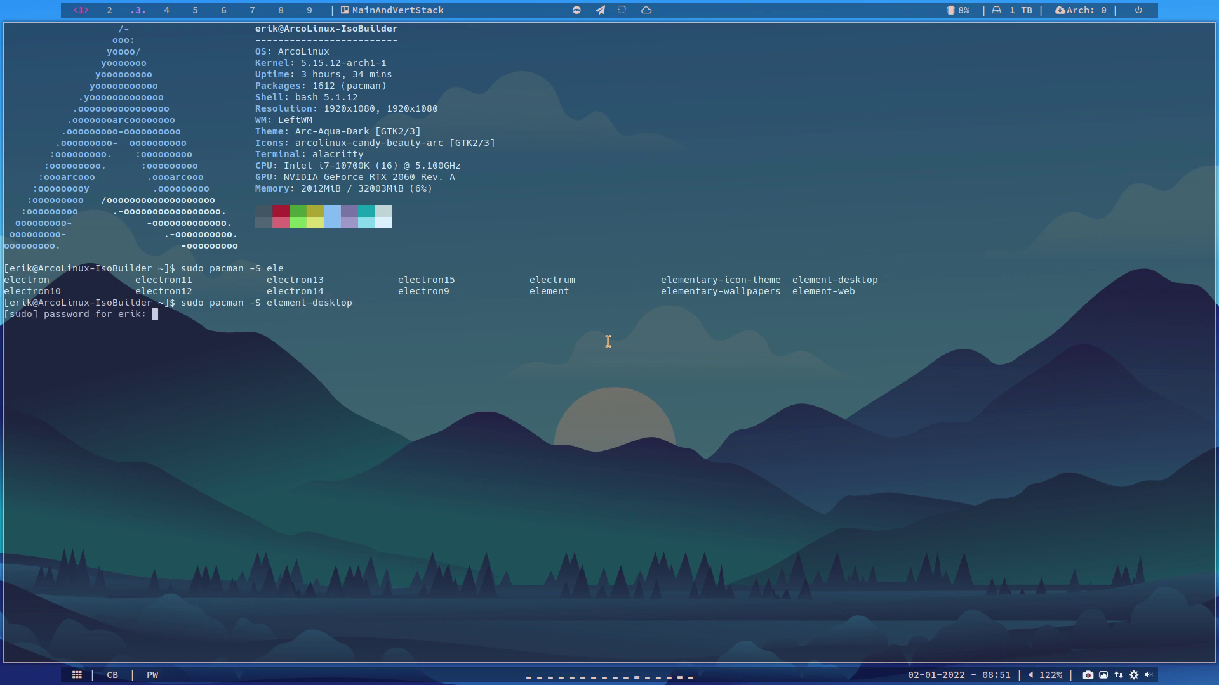
key(Return)
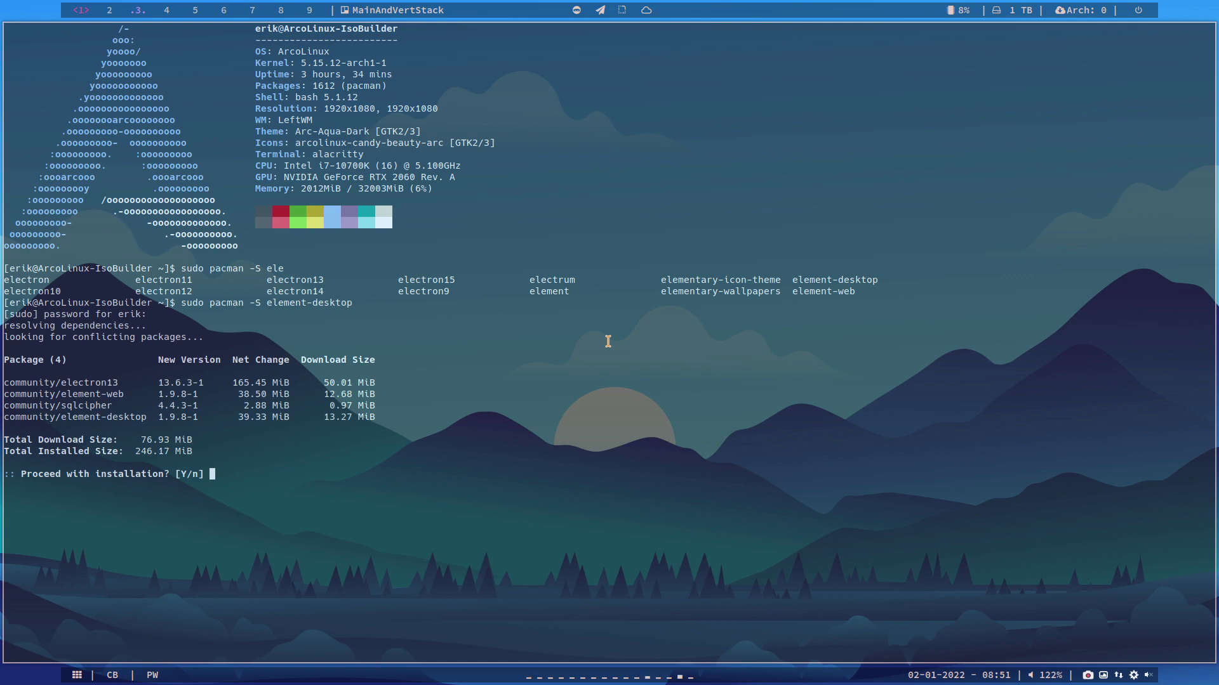
key(Return)
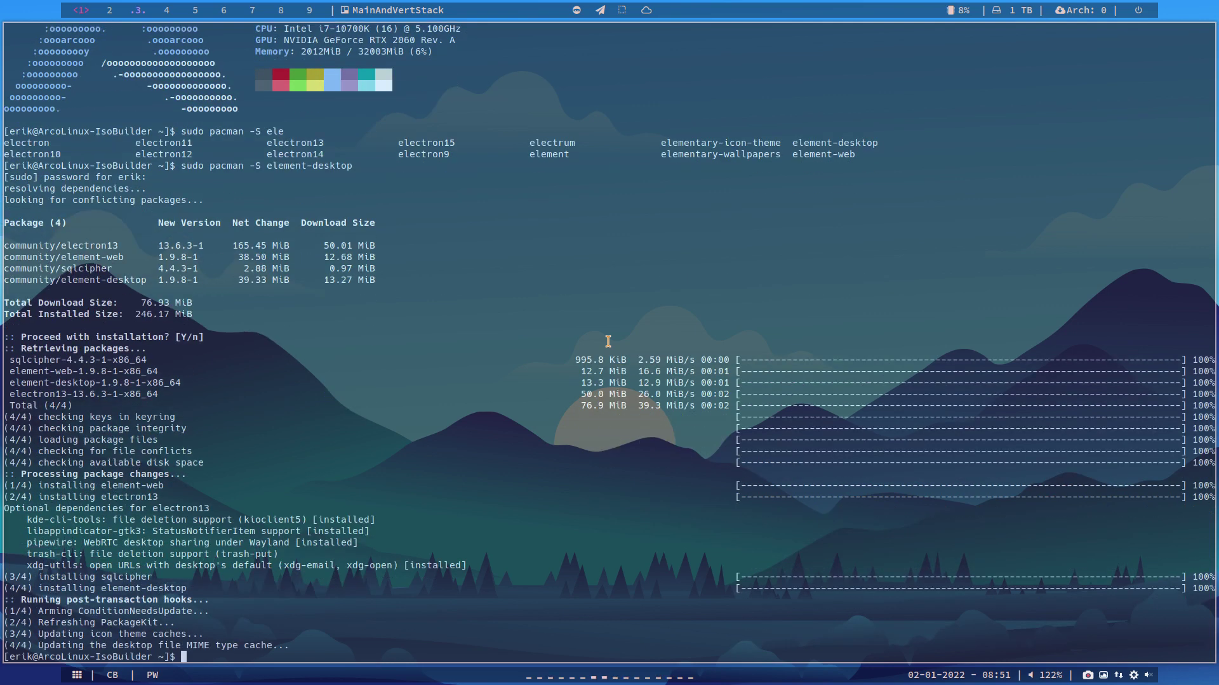
Close the terminal and search the application launcher for 'elem' to start Element
key(super+q)
click(78, 675)
text(elem)
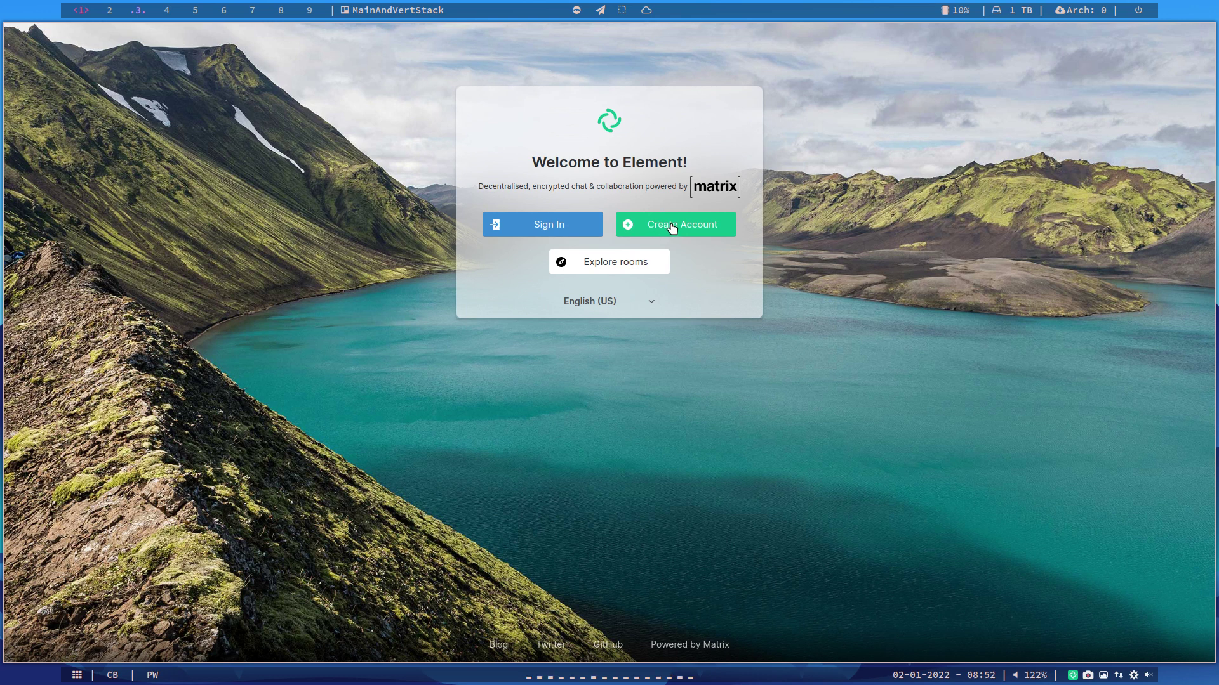
click(610, 270)
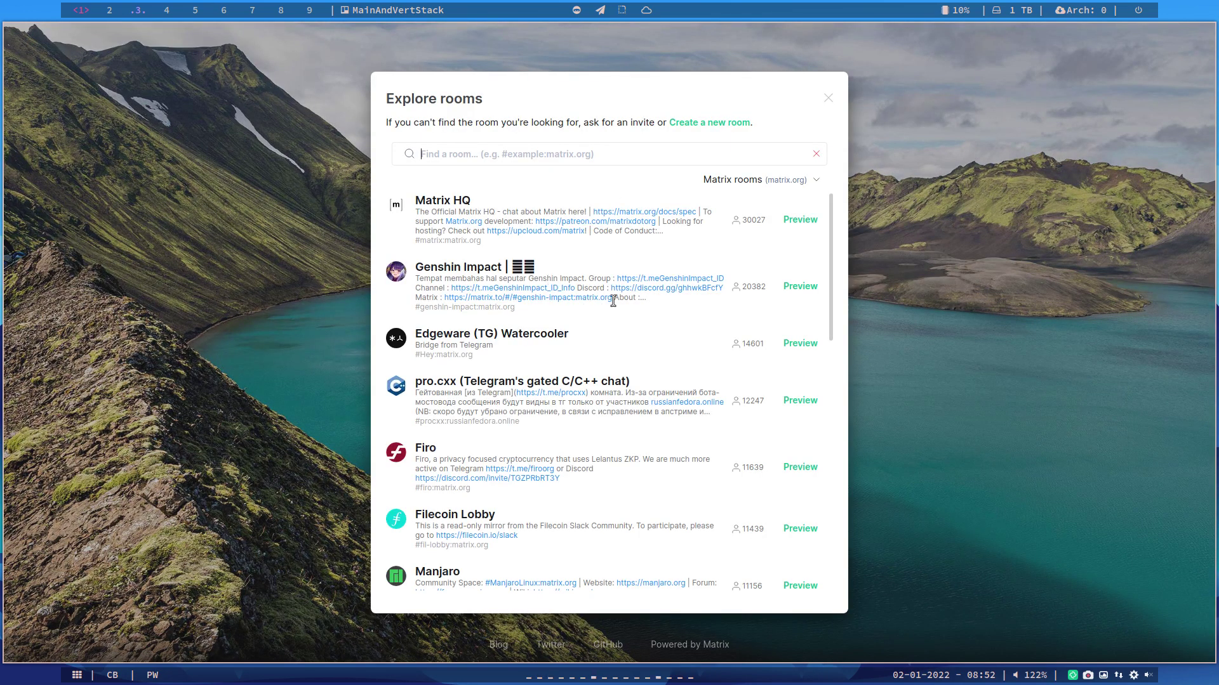
scroll(614, 301, down, 3)
scroll(613, 301, down, 1)
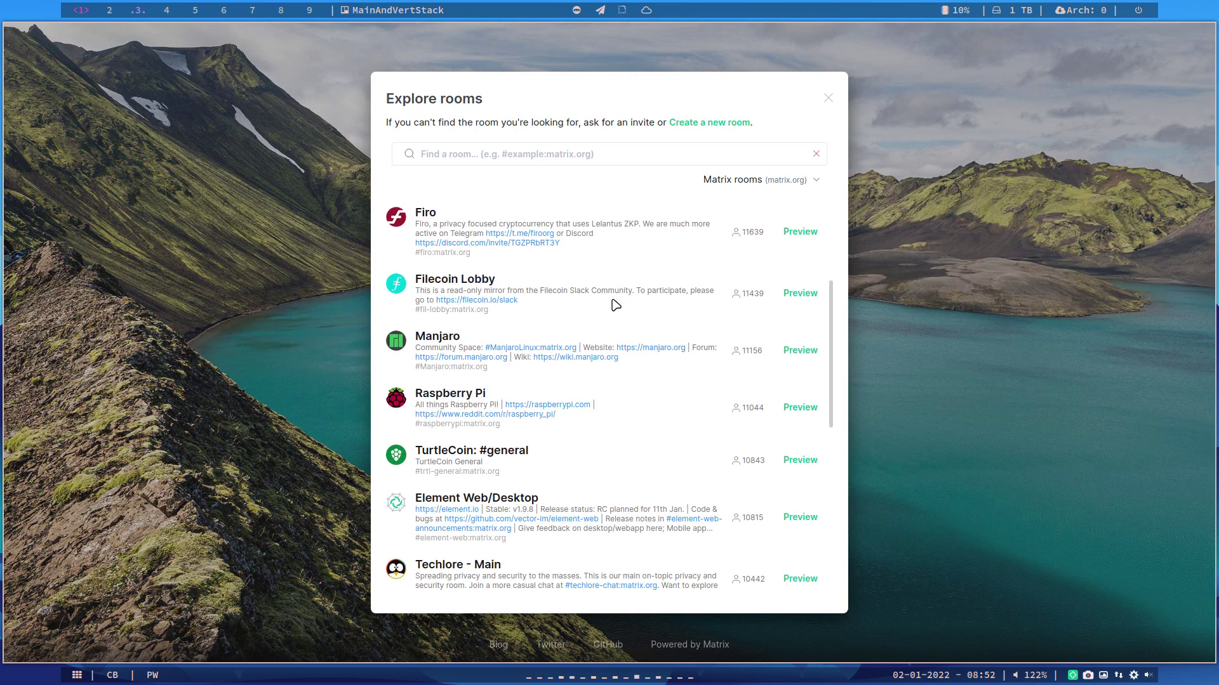
scroll(614, 301, down, 1)
scroll(616, 306, down, 2)
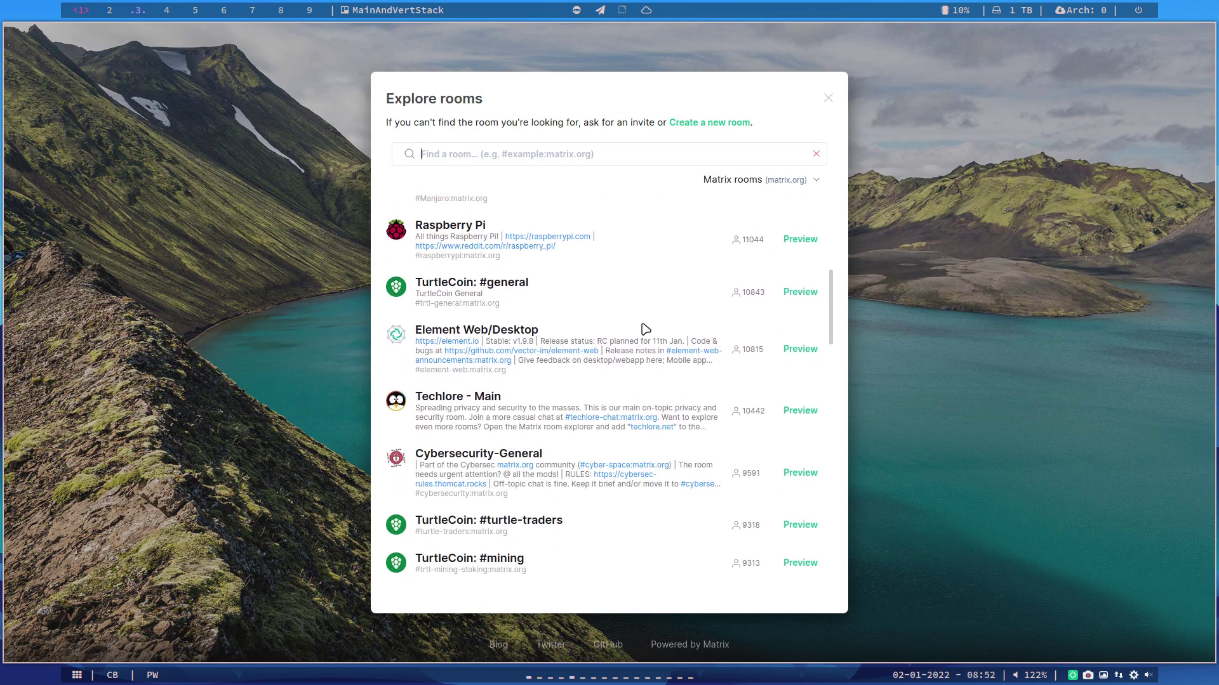
scroll(645, 329, down, 2)
scroll(645, 329, down, 4)
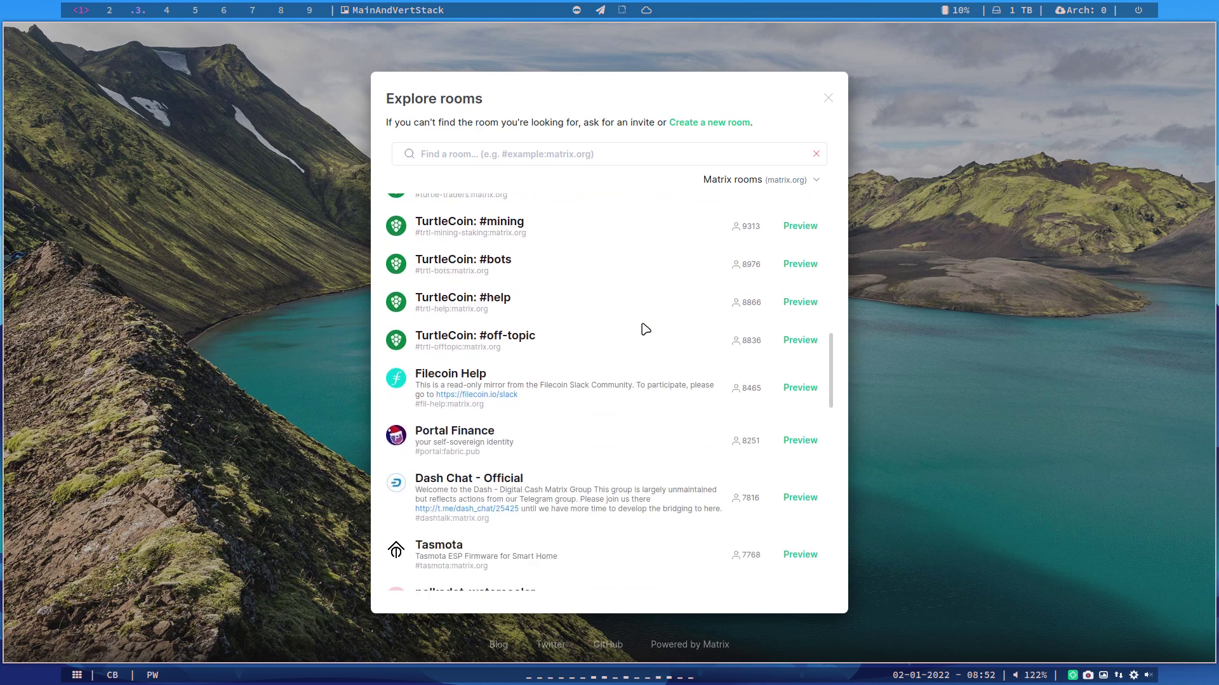
scroll(645, 329, down, 6)
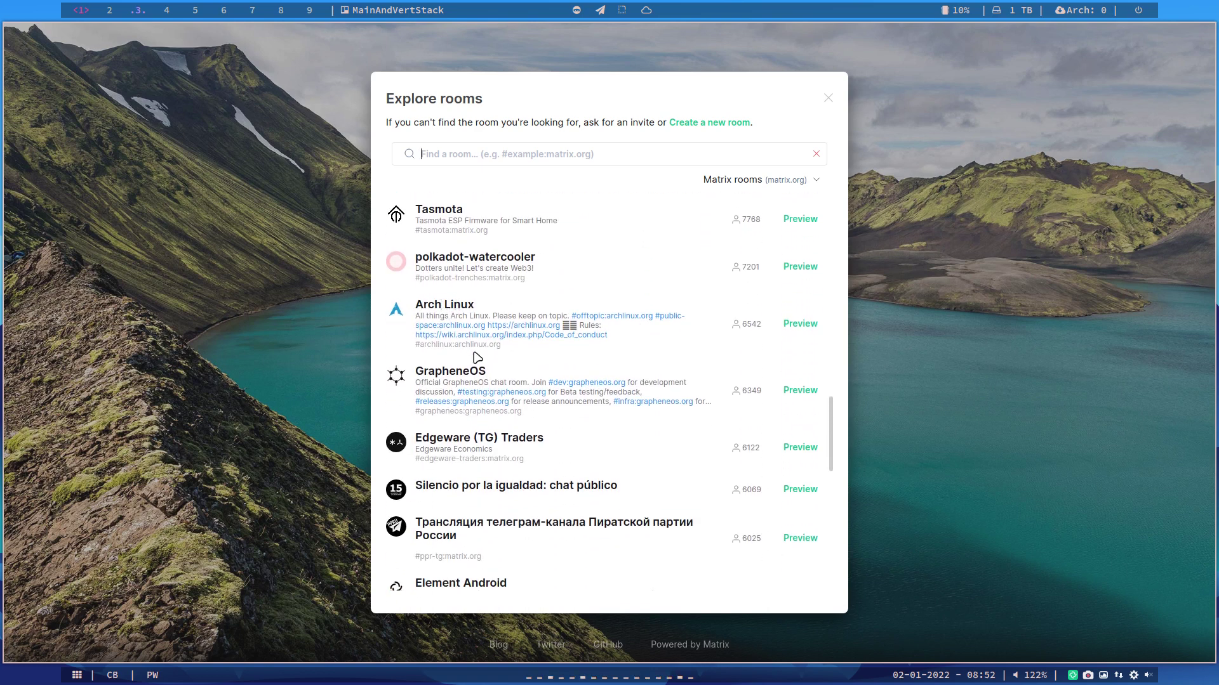
scroll(475, 354, down, 5)
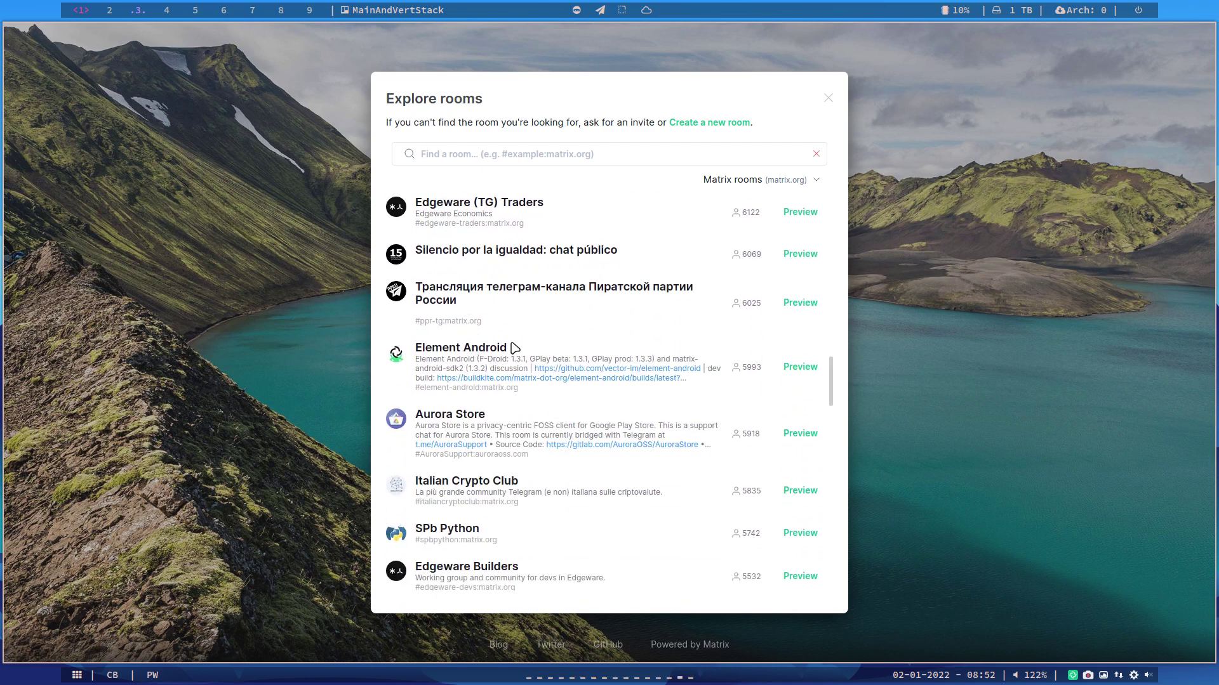
scroll(512, 350, down, 3)
scroll(512, 350, down, 3)
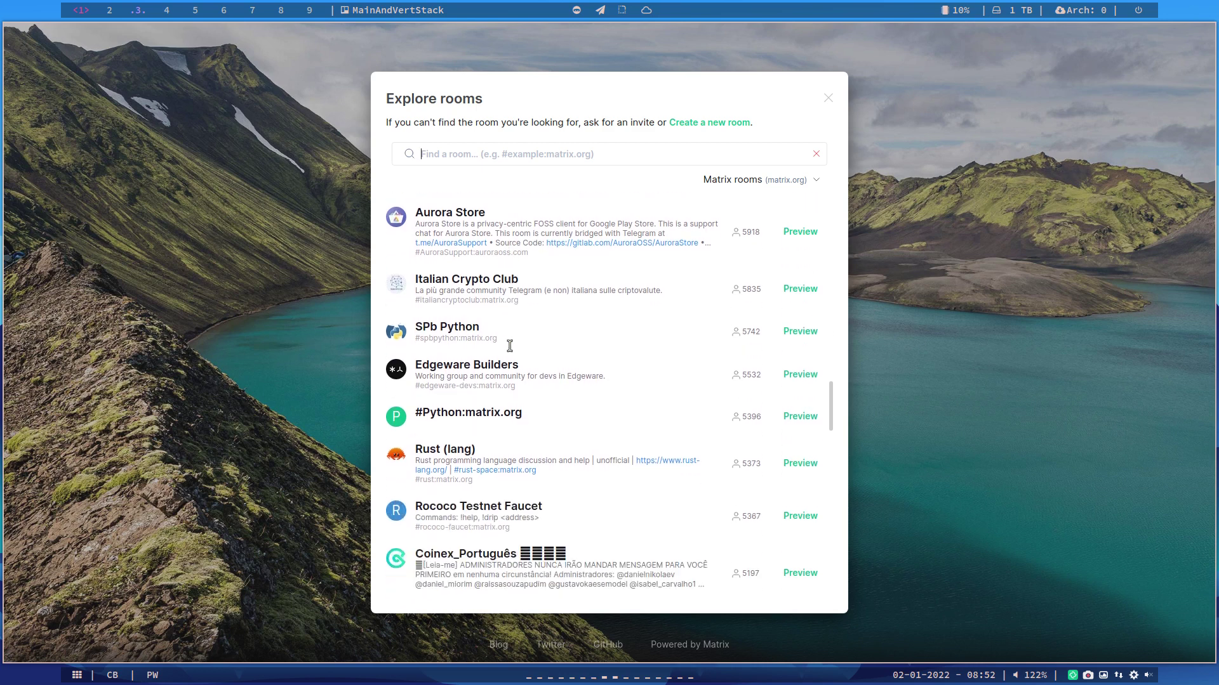
scroll(512, 349, down, 5)
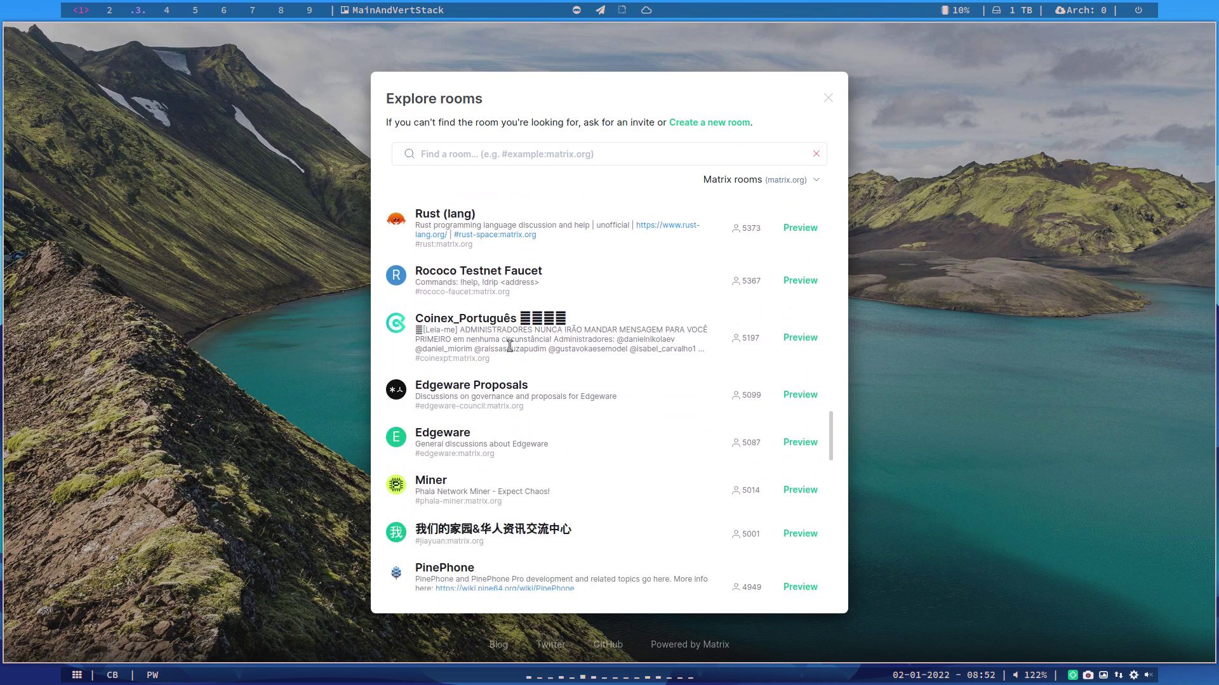
scroll(511, 348, down, 3)
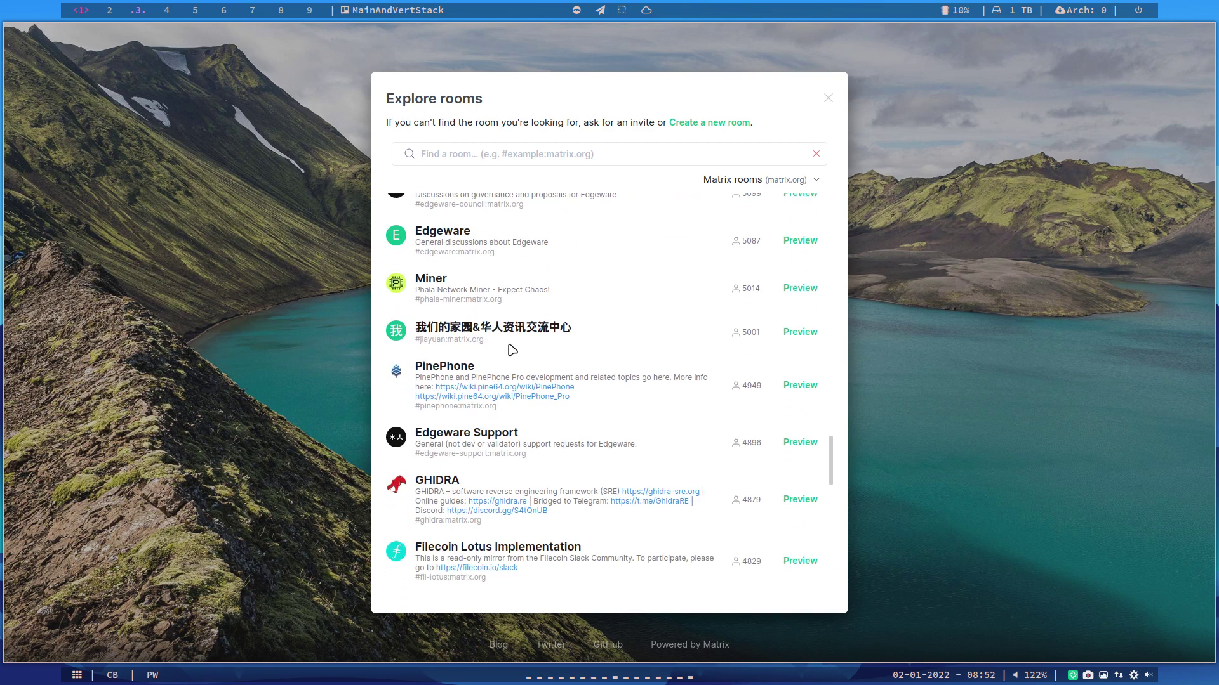
scroll(512, 350, down, 2)
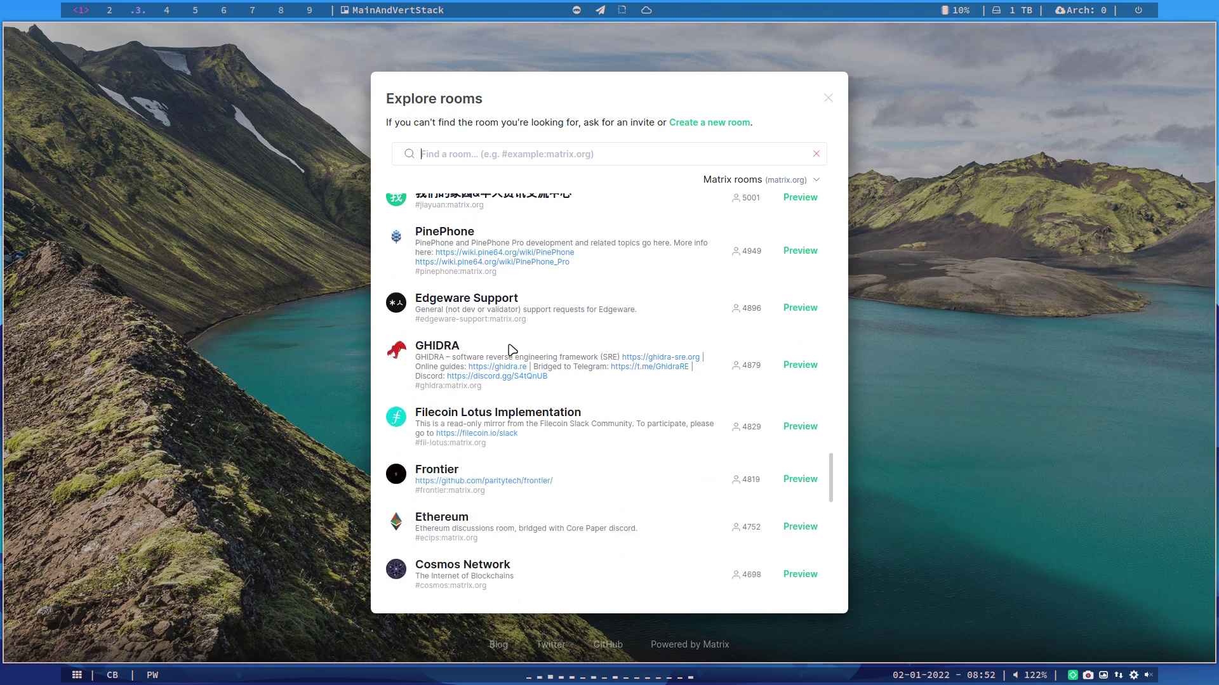
Filter the room directory by 'arcolinux' and point out the member counts 97 and 11
text(arcolinux)
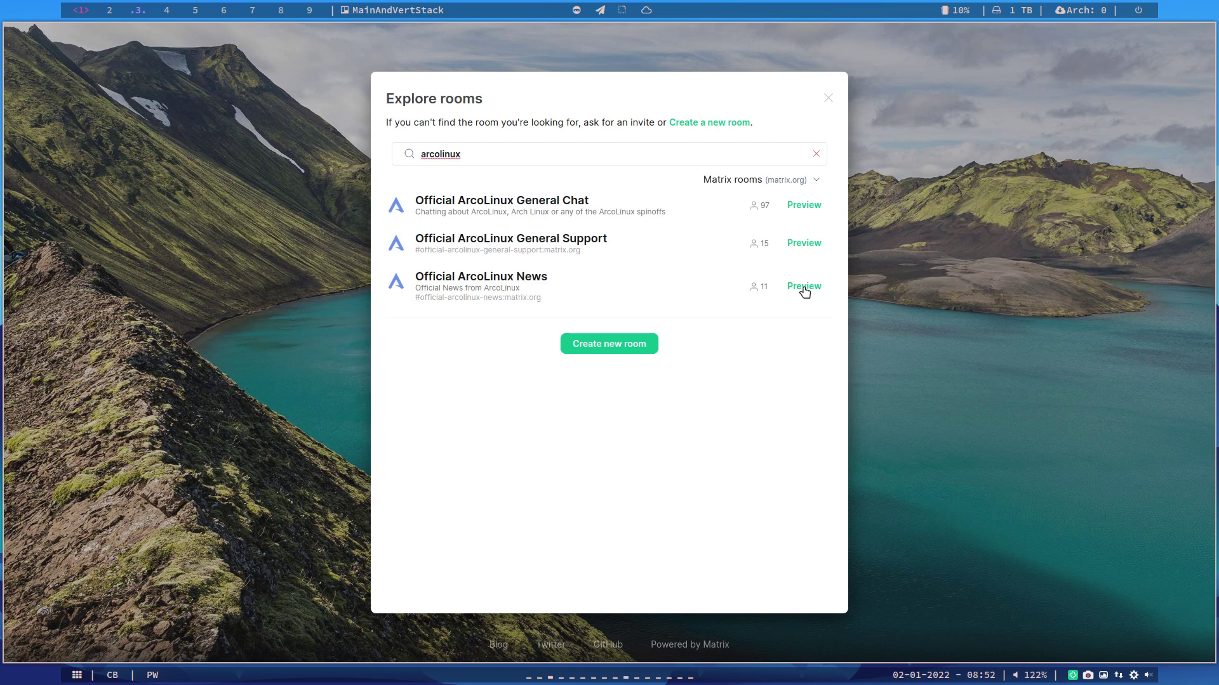
drag(757, 202, 758, 244)
drag(772, 288, 764, 287)
click(763, 313)
Highlight the General Chat, ArcoLinux News and Official ArcoLinux General Support room names
drag(516, 199, 597, 200)
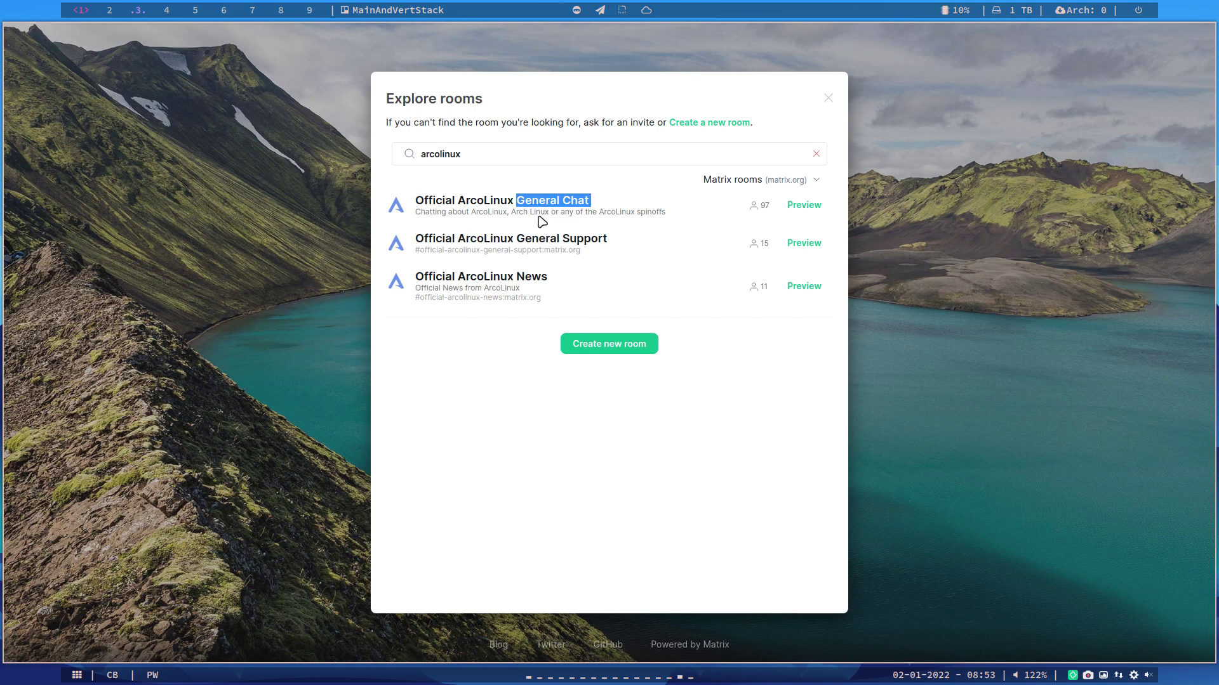
double_click(503, 200)
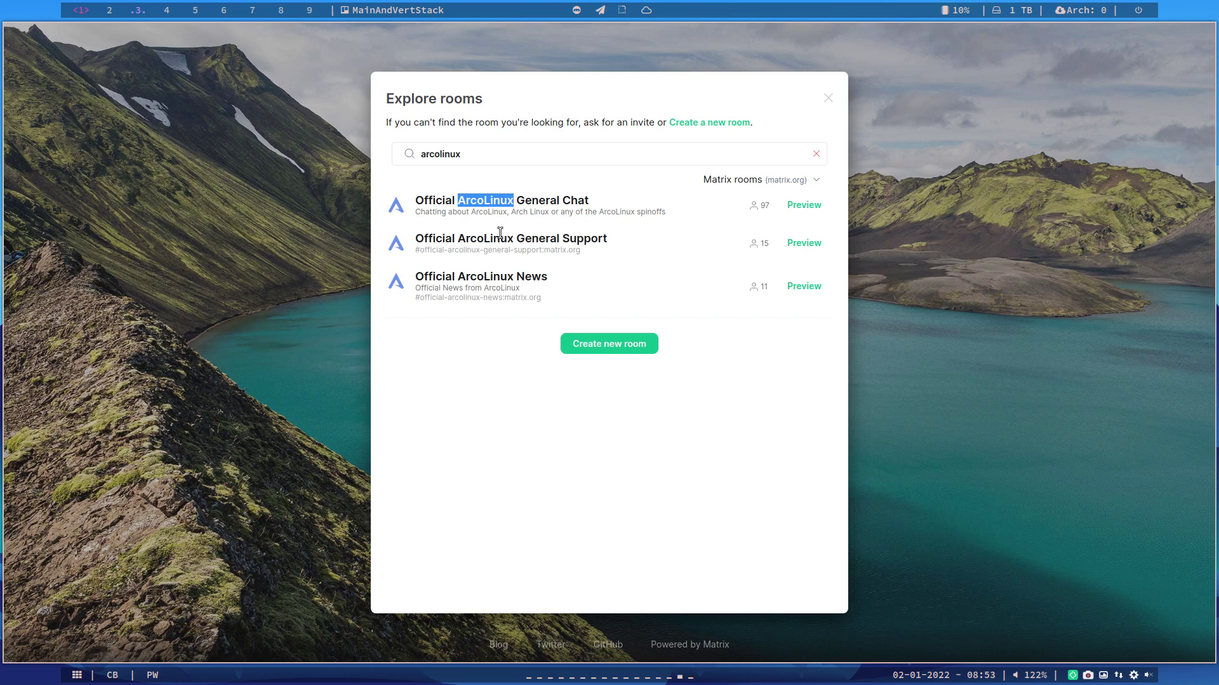
drag(453, 280, 652, 280)
drag(611, 239, 414, 239)
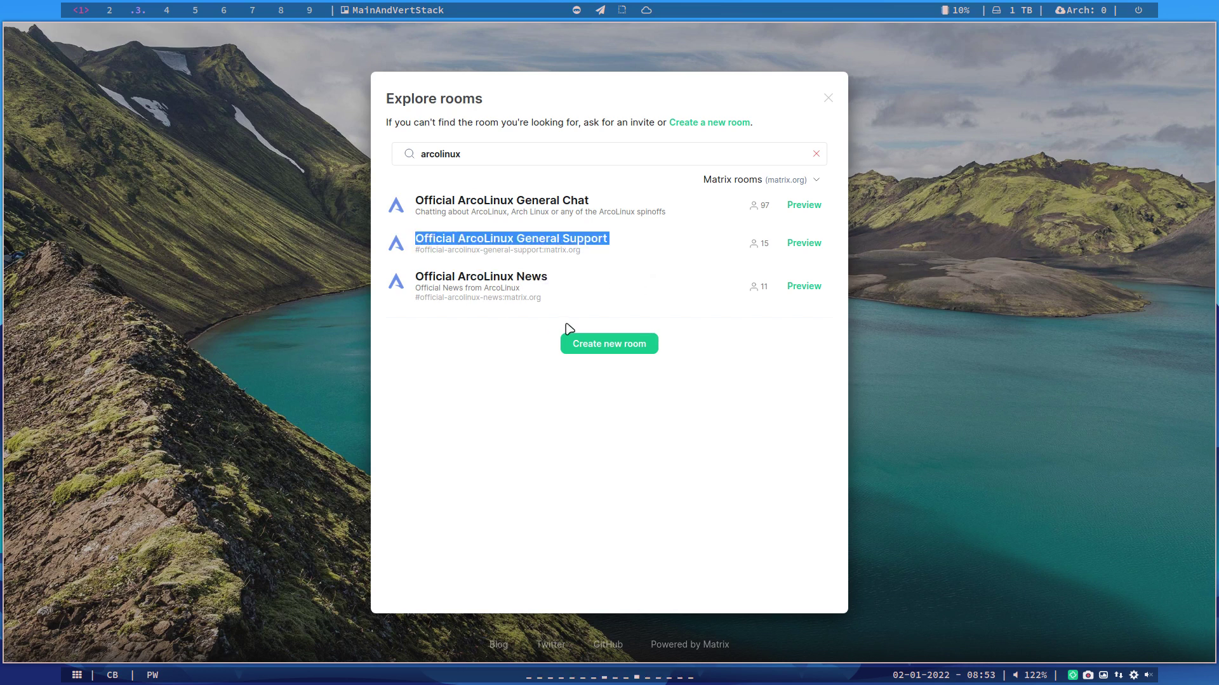